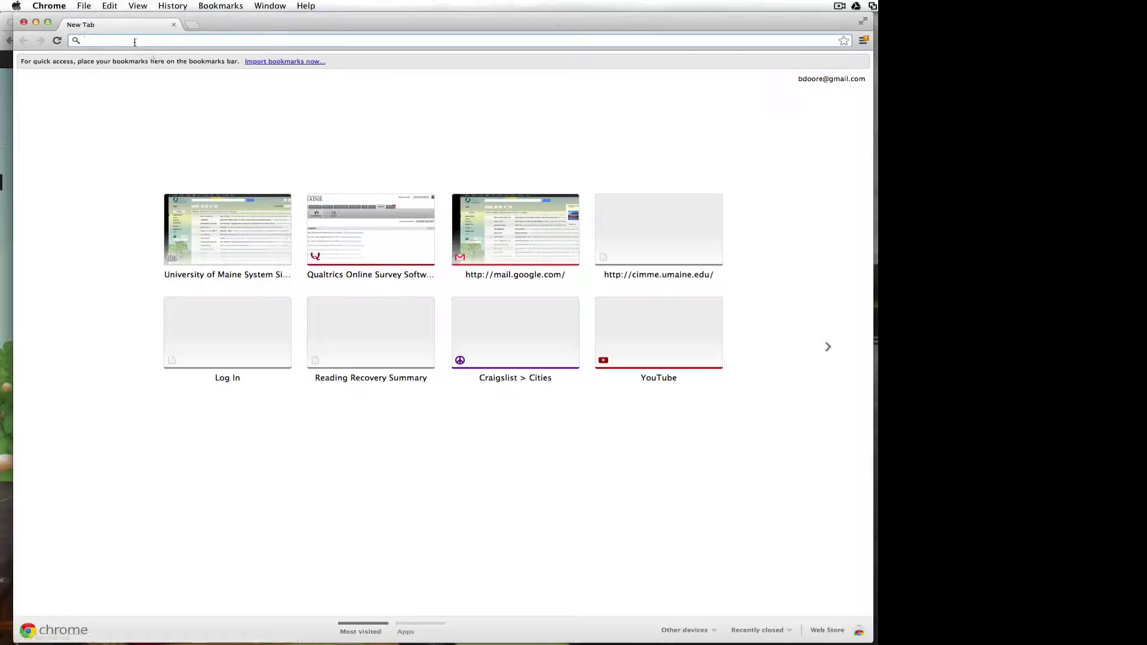
Open umaine.edu and go to the Raymond H. Fogler Library site from the F section of the A-Z Directory.
{"action": "type", "text": "umaine.edu"}
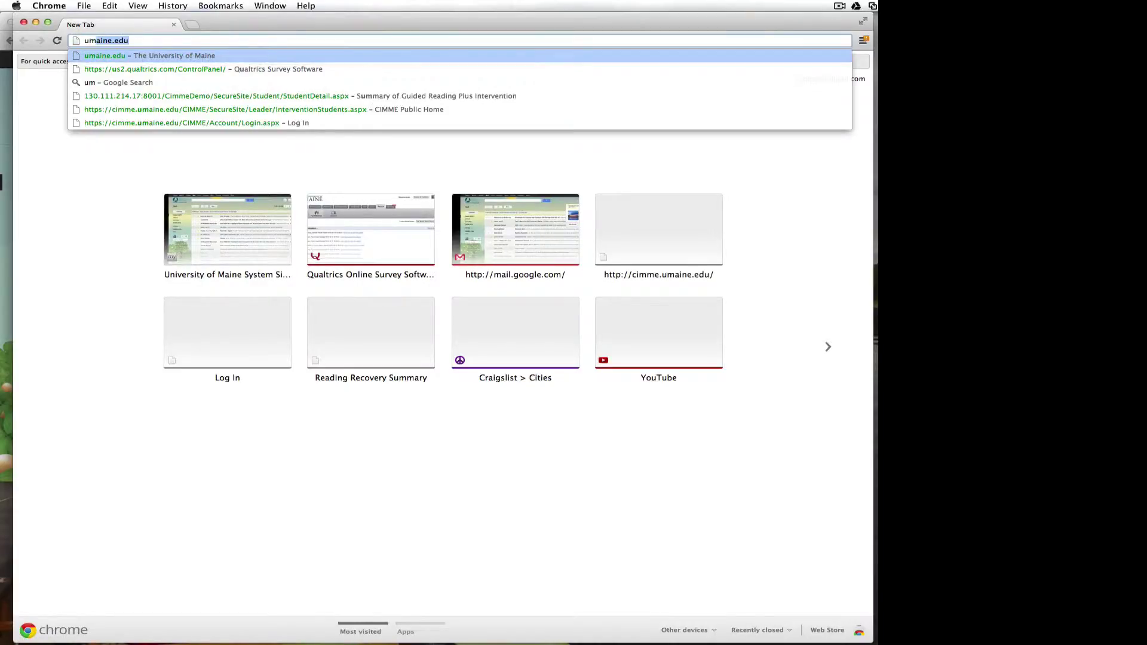
{"action": "key", "text": "Return"}
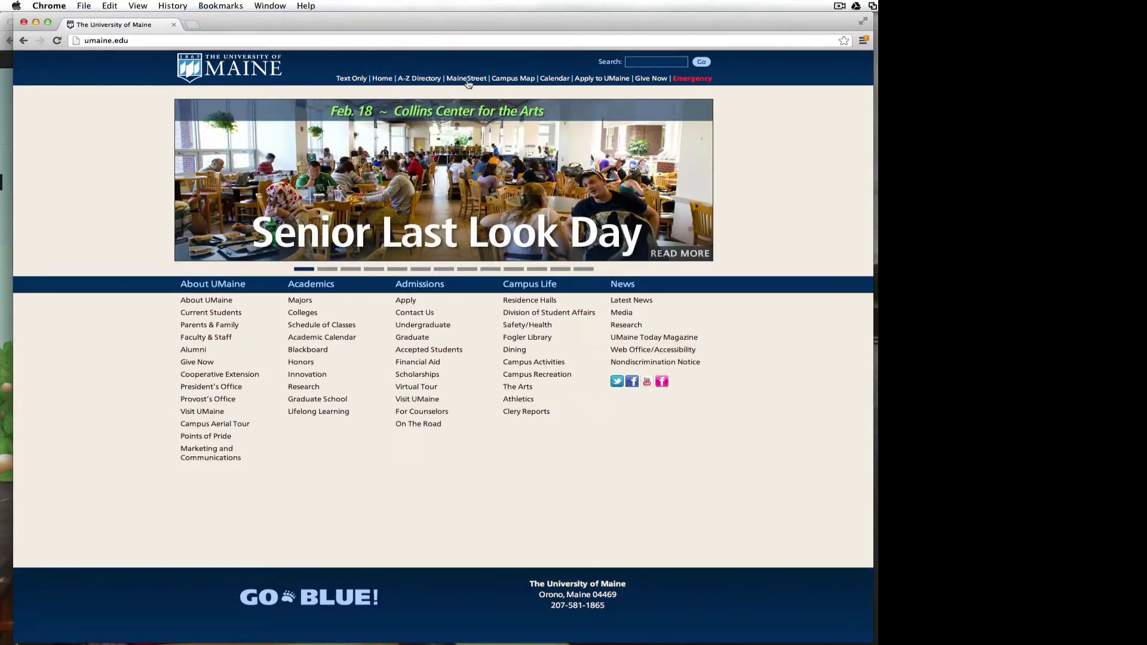
{"action": "left_click", "coordinate": [421, 81]}
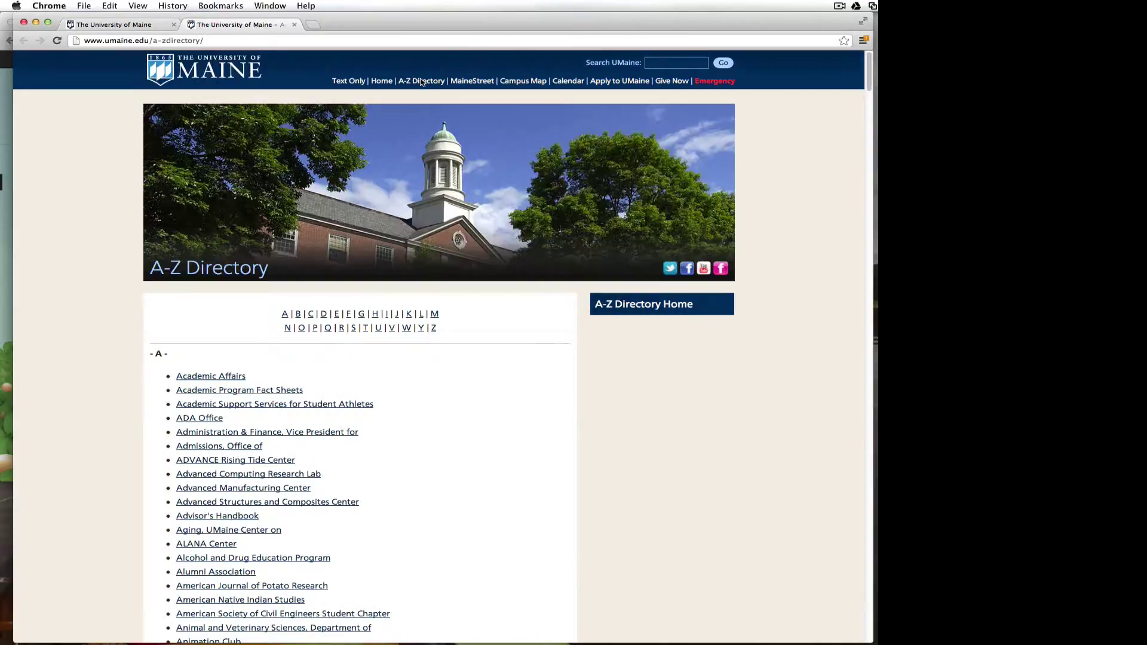
{"action": "left_click", "coordinate": [349, 315]}
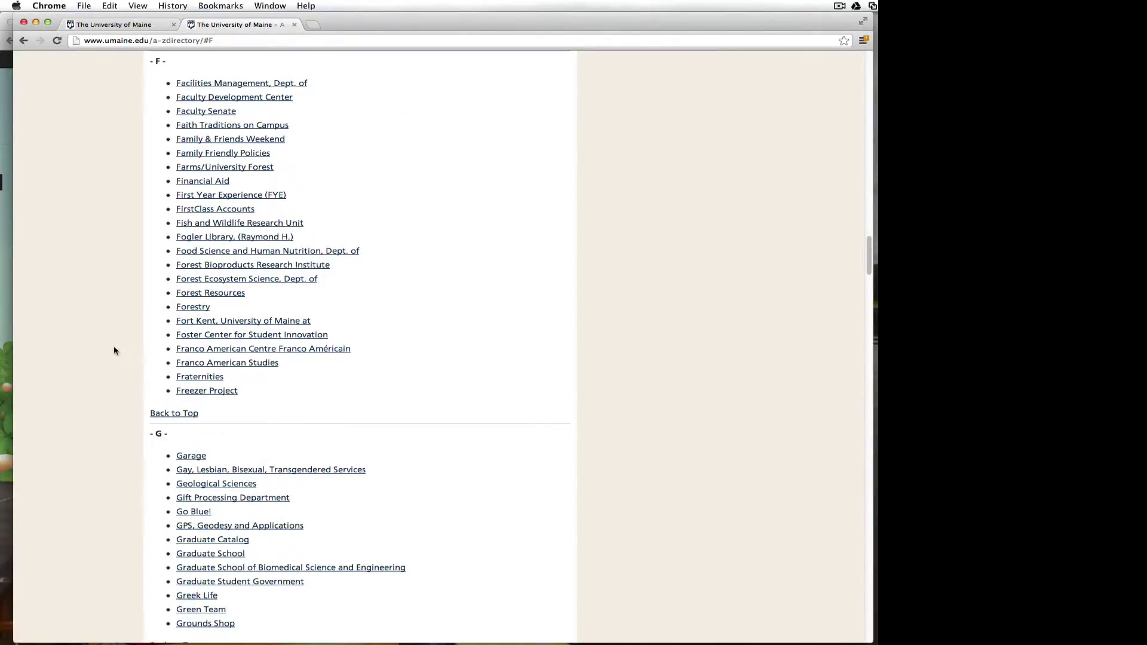
{"action": "left_click", "coordinate": [254, 237]}
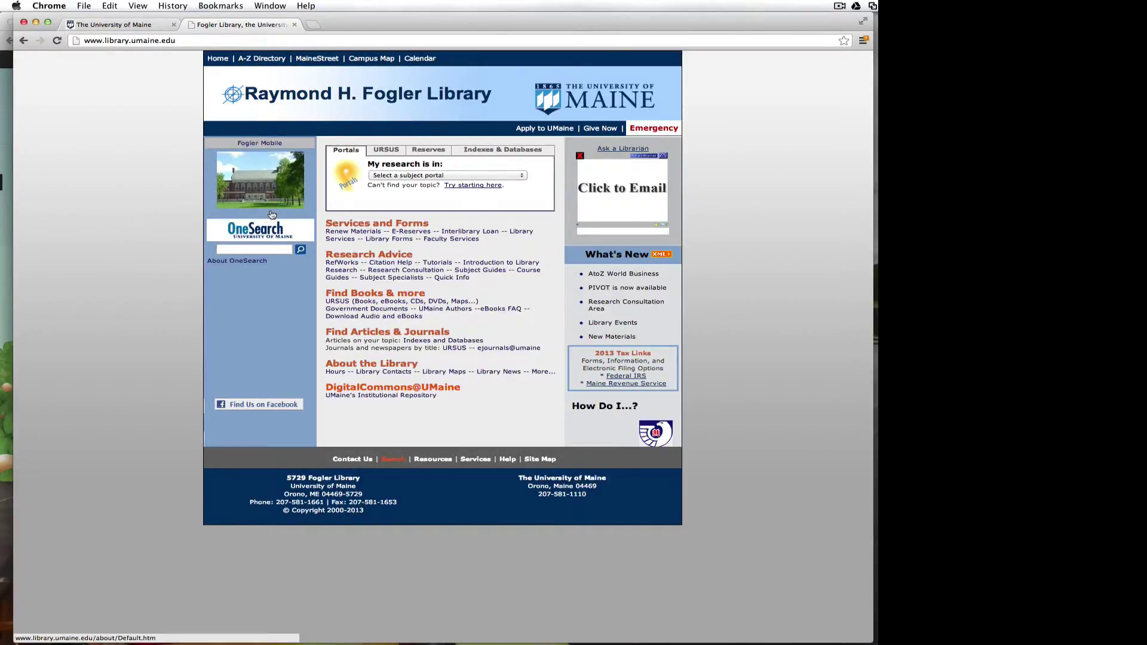
Open ERIC - Education (EBSCO) from the library's databases listed under E and search it for "Assessment".
{"action": "left_click", "coordinate": [497, 153]}
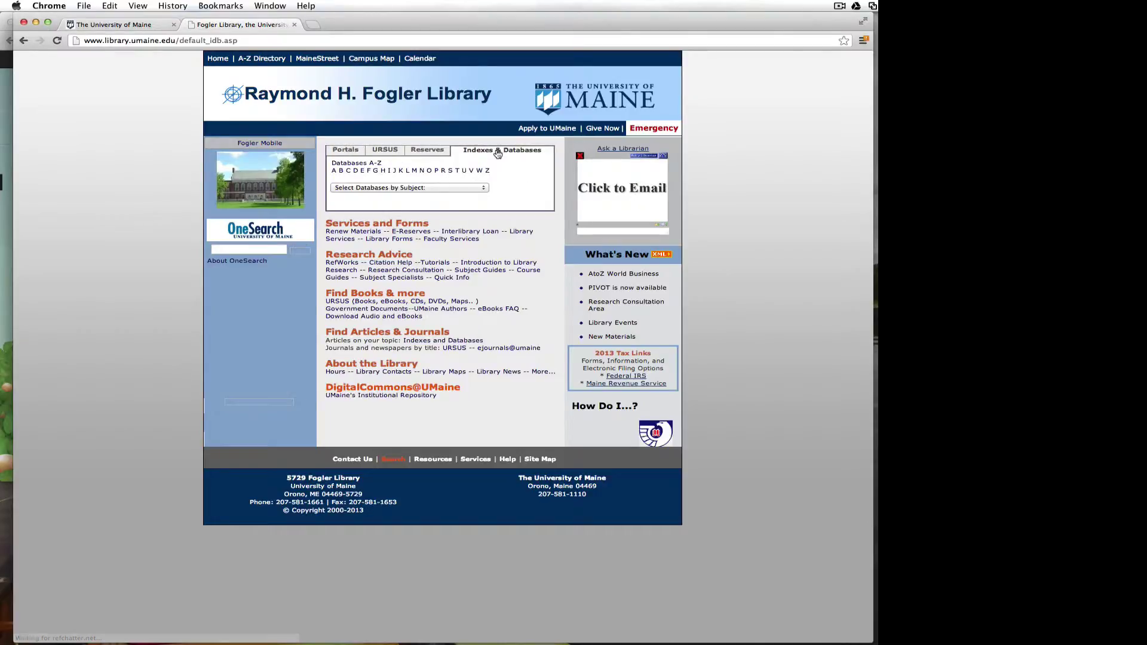
{"action": "left_click", "coordinate": [362, 171]}
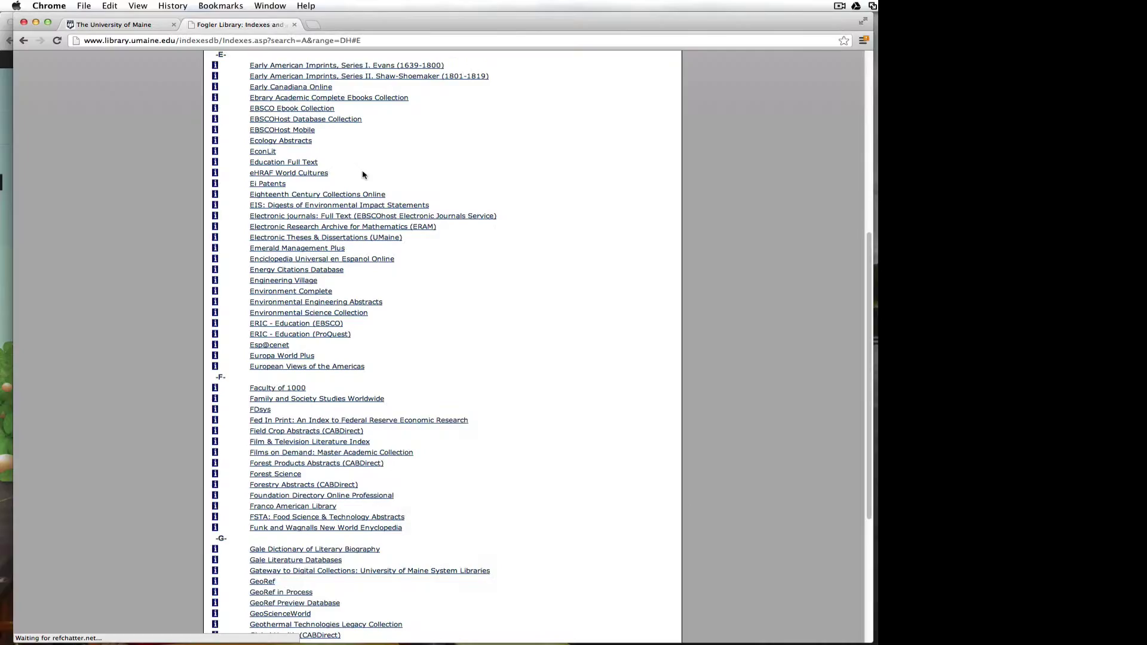
{"action": "left_click", "coordinate": [311, 325]}
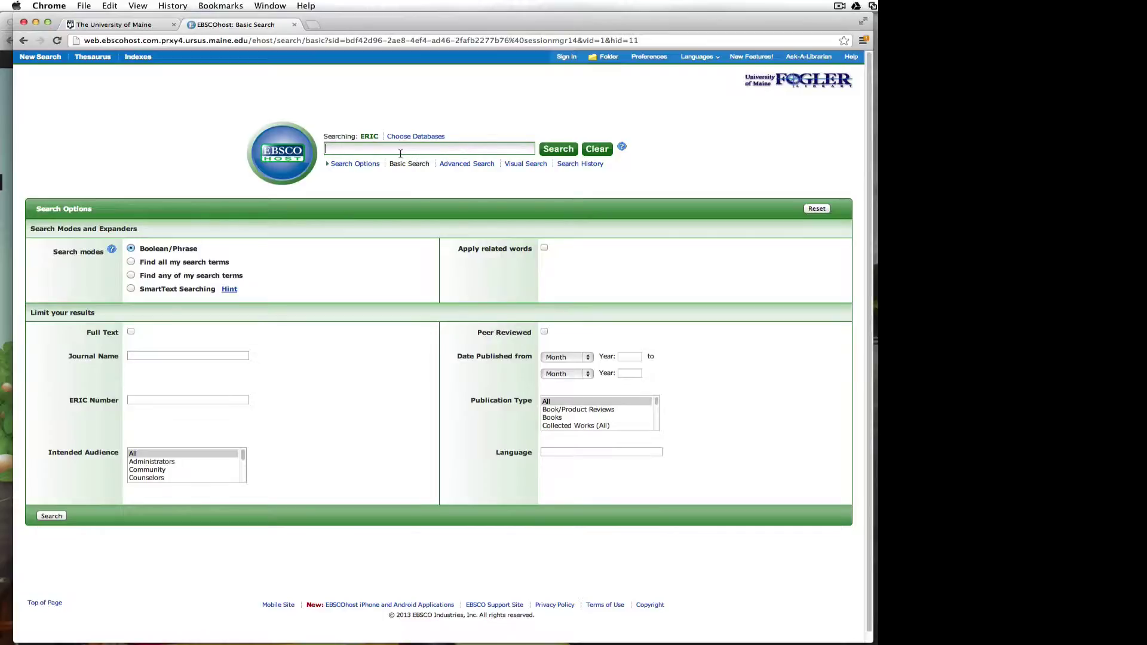
{"action": "type", "text": "Assessment"}
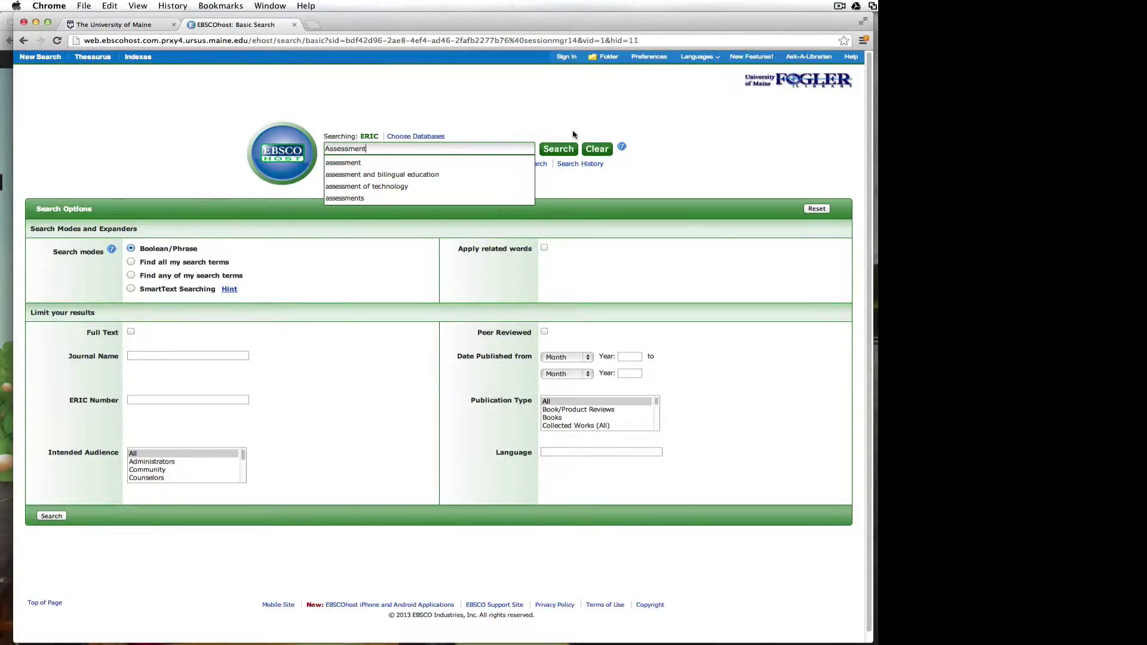
{"action": "left_click", "coordinate": [566, 150]}
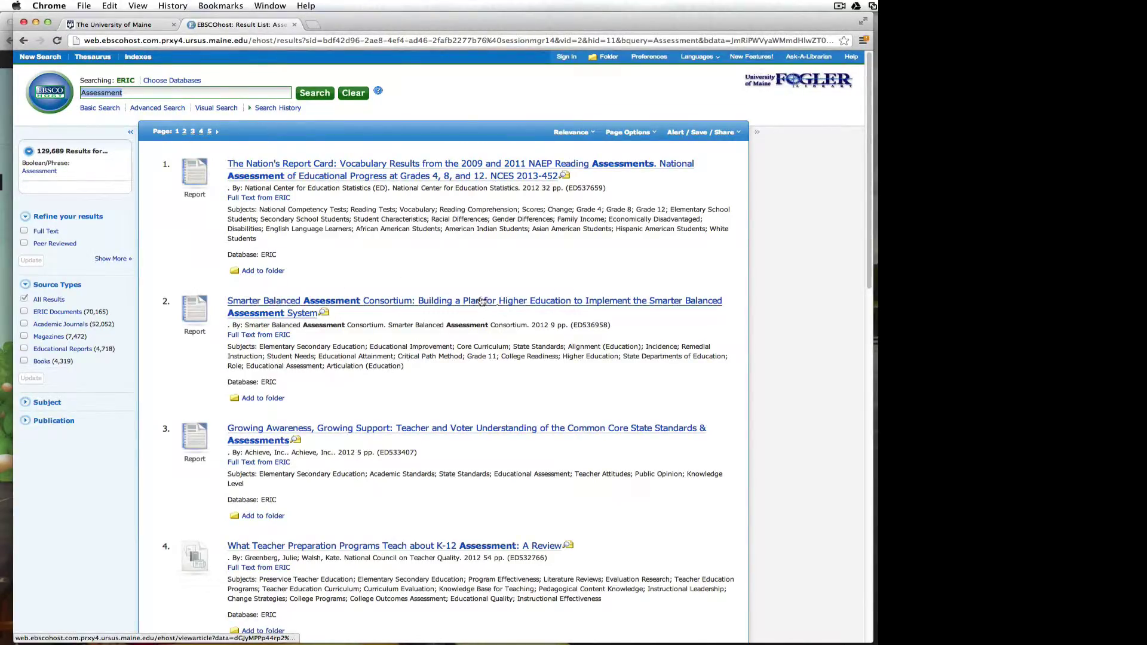
Replace the search term with "Formative Assessment" and run the ERIC search again.
{"action": "left_click", "coordinate": [159, 97]}
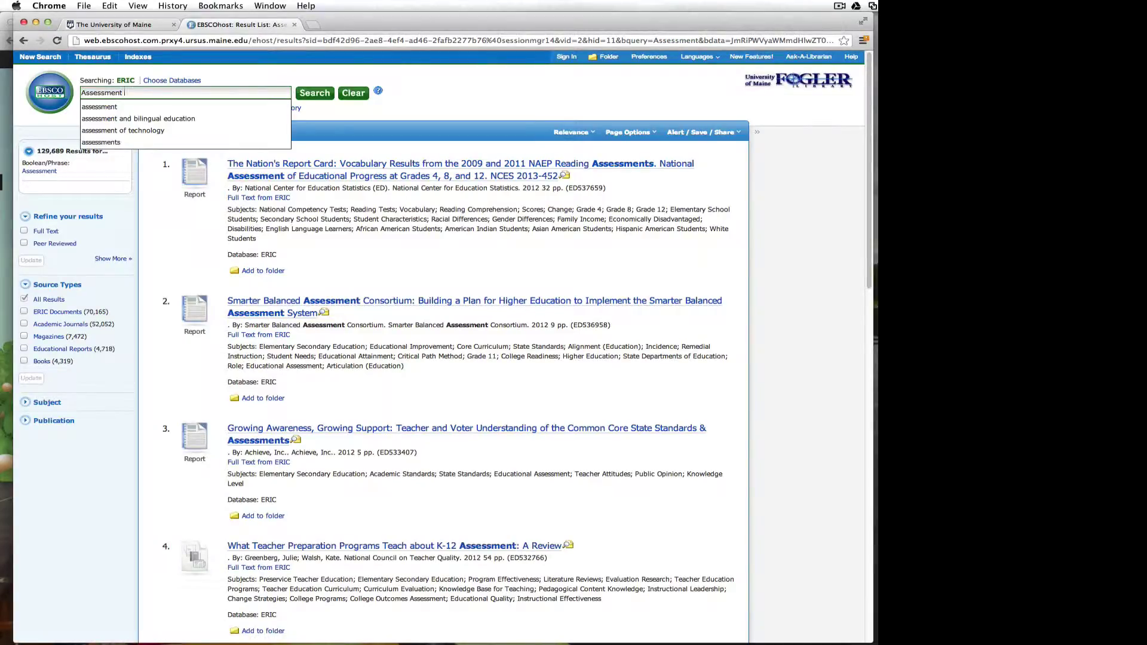
{"action": "key", "text": "BackSpace"}
{"action": "key", "text": "BackSpace"}
{"action": "key", "text": "BackSpace"}
{"action": "key", "text": "BackSpace"}
{"action": "key", "text": "BackSpace"}
{"action": "key", "text": "BackSpace"}
{"action": "key", "text": "BackSpace"}
{"action": "key", "text": "BackSpace"}
{"action": "key", "text": "BackSpace"}
{"action": "key", "text": "BackSpace"}
{"action": "key", "text": "BackSpace"}
{"action": "type", "text": "Forma"}
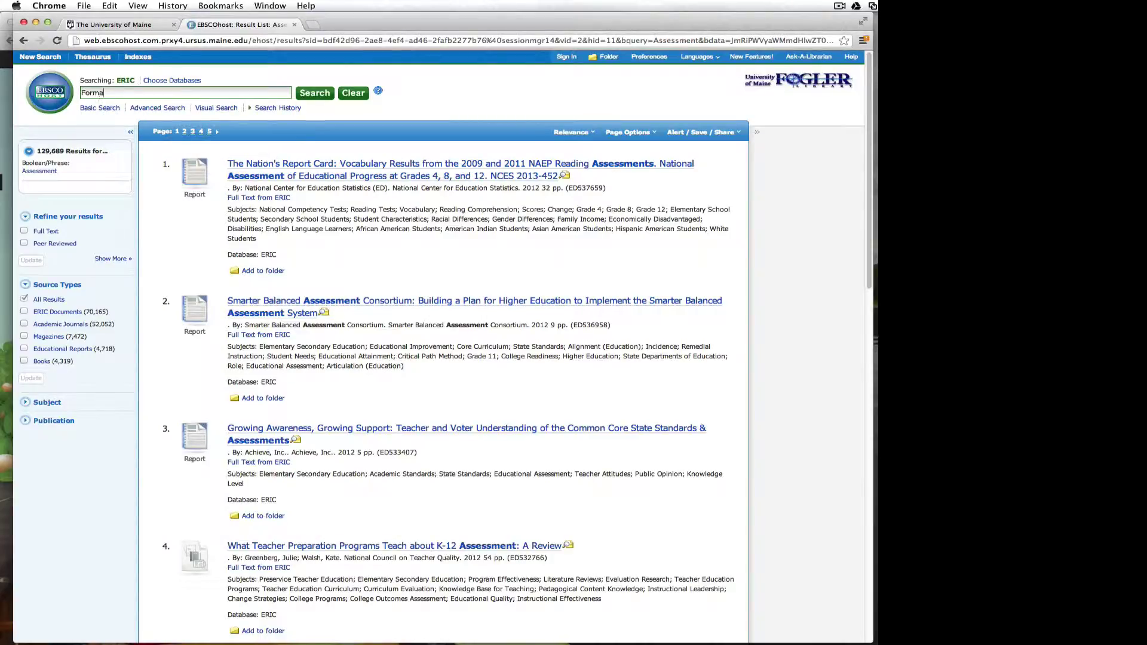
{"action": "type", "text": "tive Assessement"}
{"action": "key", "text": "Return"}
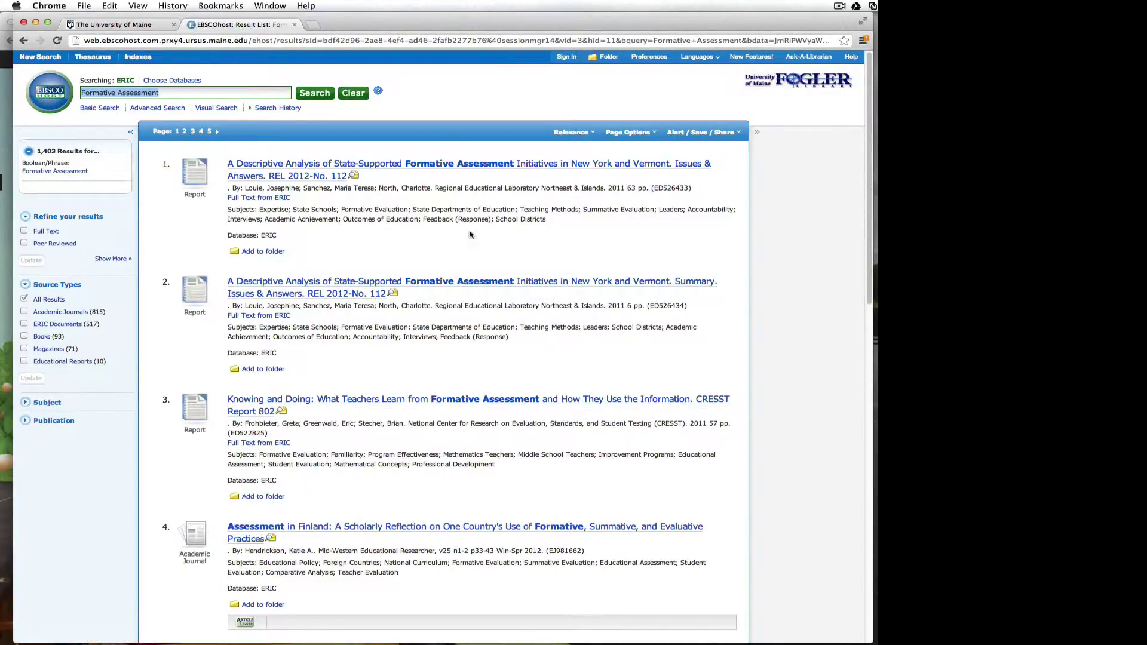
Limit the results to full-text, peer-reviewed items with publication dates from 2007 to 2012.
{"action": "left_click", "coordinate": [24, 232]}
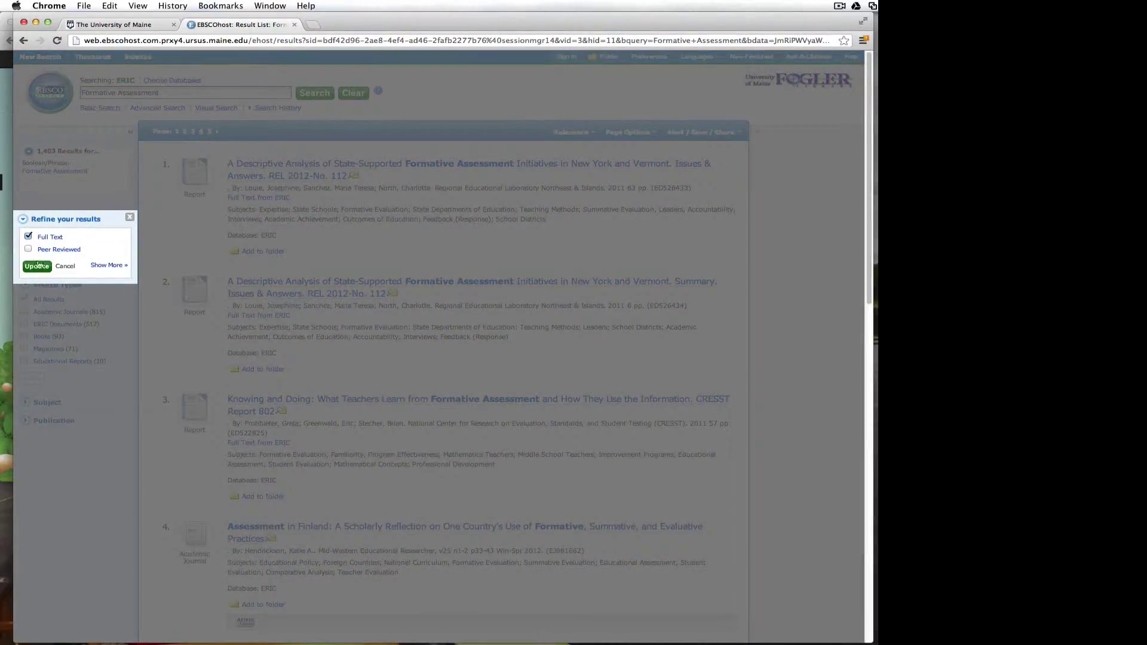
{"action": "left_click", "coordinate": [29, 249]}
{"action": "left_click", "coordinate": [37, 267]}
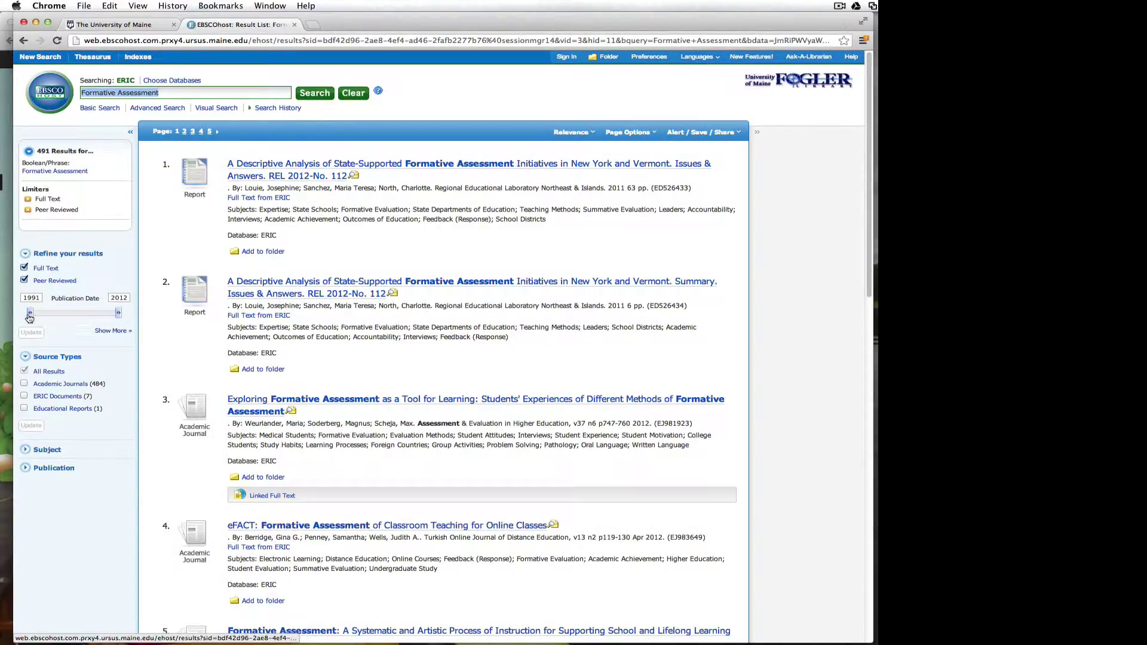
{"action": "left_click_drag", "start_coordinate": [28, 318], "coordinate": [98, 318]}
{"action": "left_click", "coordinate": [33, 337]}
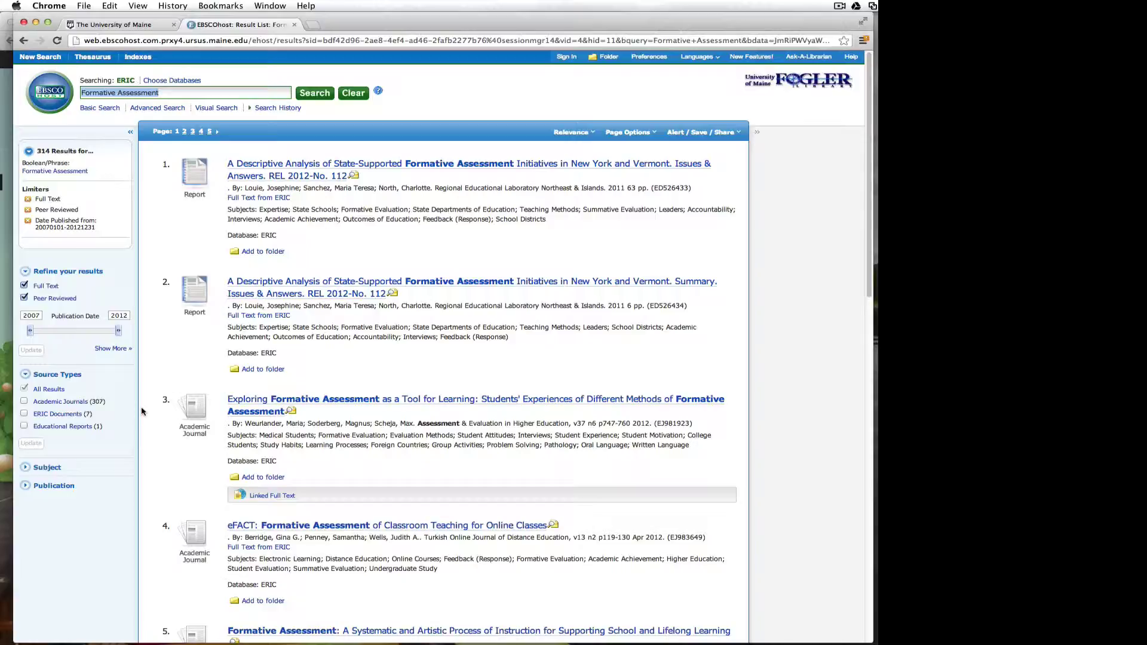
Look through the first page of results and open the record "Exploring Formative Assessment as a Tool for Learning".
{"action": "scroll", "coordinate": [491, 365], "scroll_direction": "down", "scroll_amount": 5}
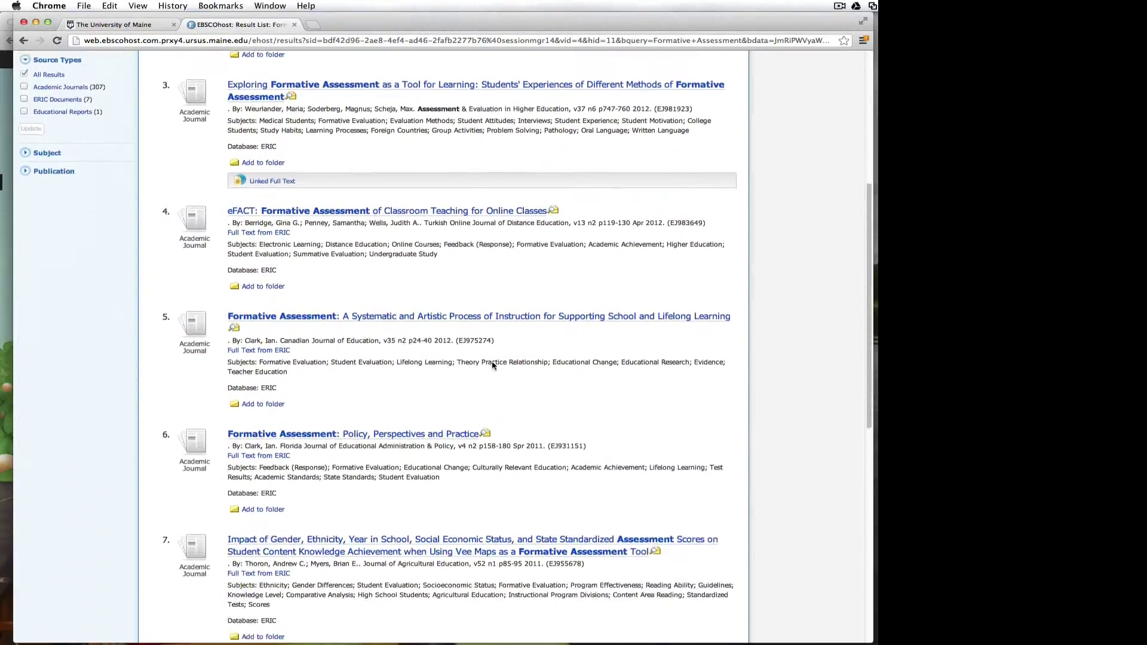
{"action": "scroll", "coordinate": [493, 366], "scroll_direction": "down", "scroll_amount": 8}
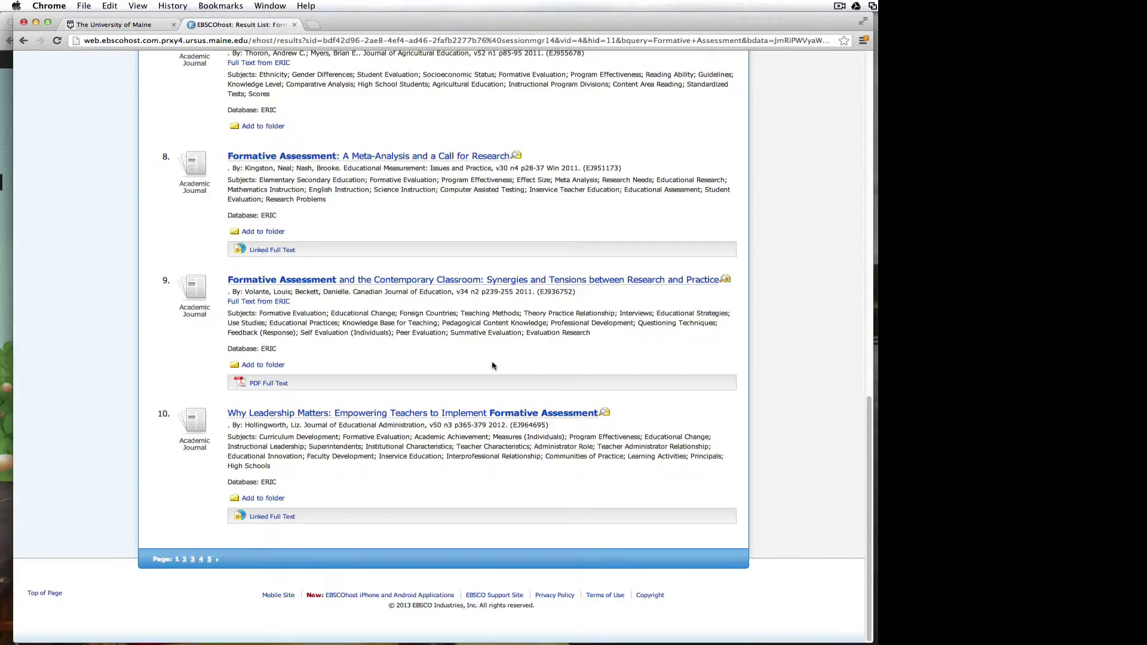
{"action": "scroll", "coordinate": [493, 366], "scroll_direction": "up", "scroll_amount": 18}
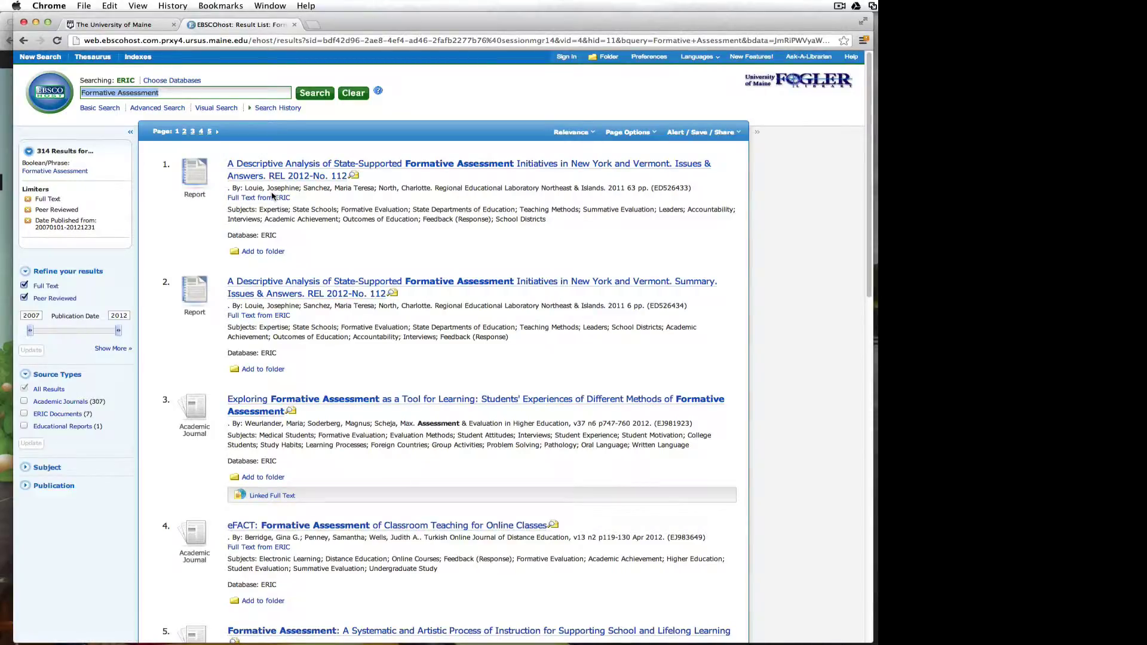
{"action": "scroll", "coordinate": [422, 433], "scroll_direction": "down", "scroll_amount": 3}
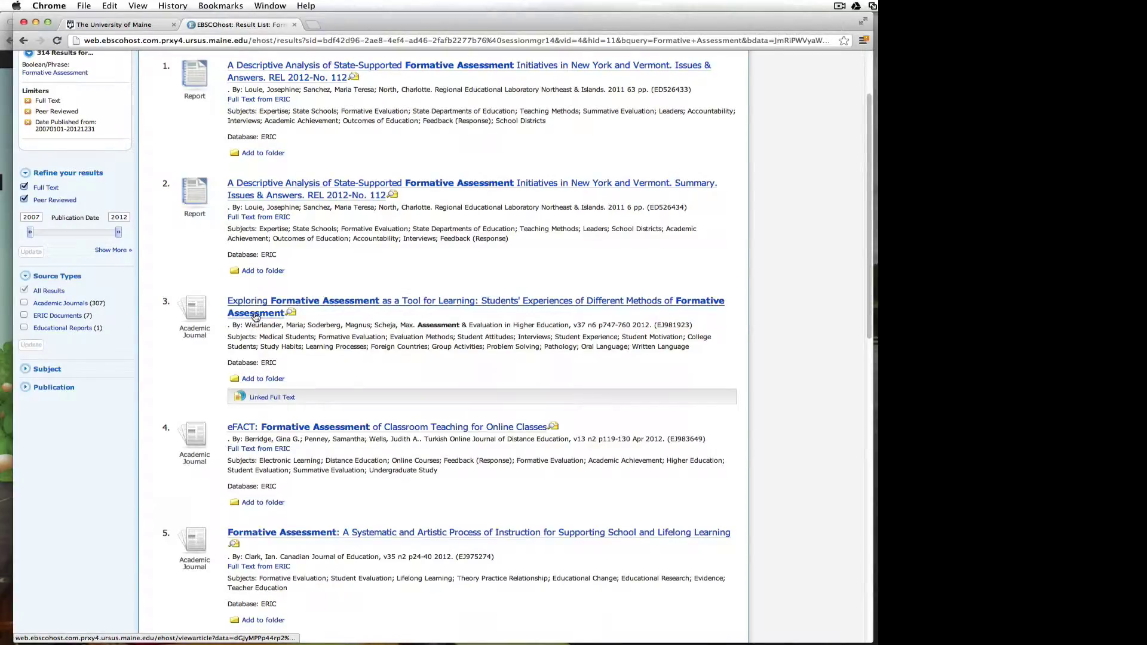
{"action": "left_click", "coordinate": [255, 314]}
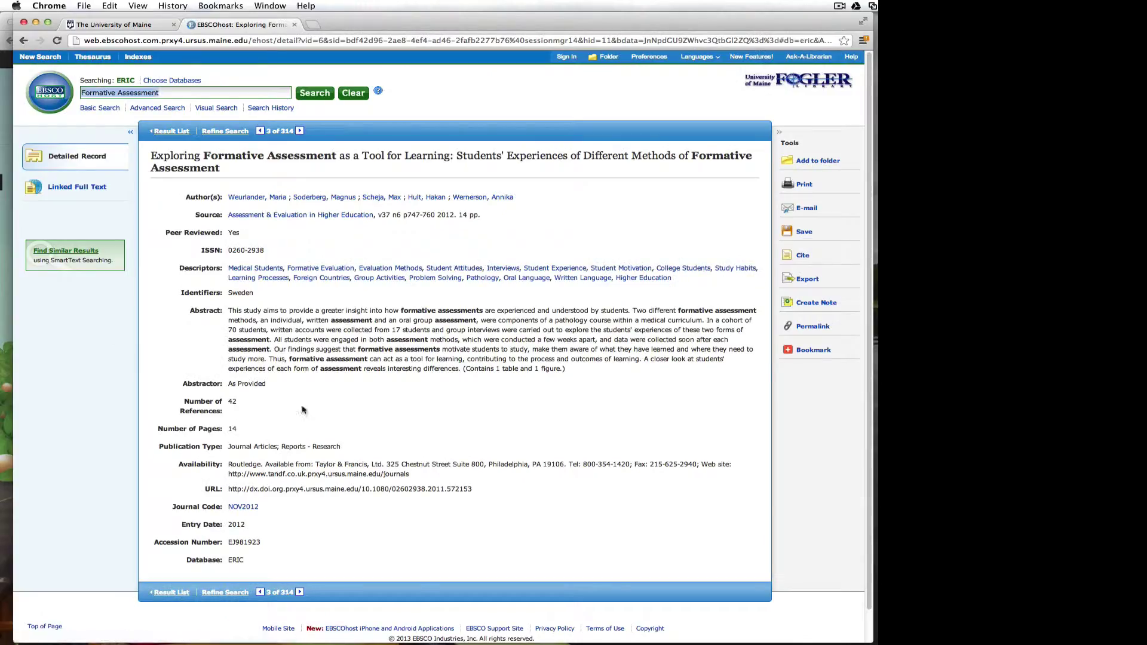
Open the article's linked full text from its detailed record and skim the opening pages.
{"action": "scroll", "coordinate": [369, 359], "scroll_direction": "down", "scroll_amount": 1}
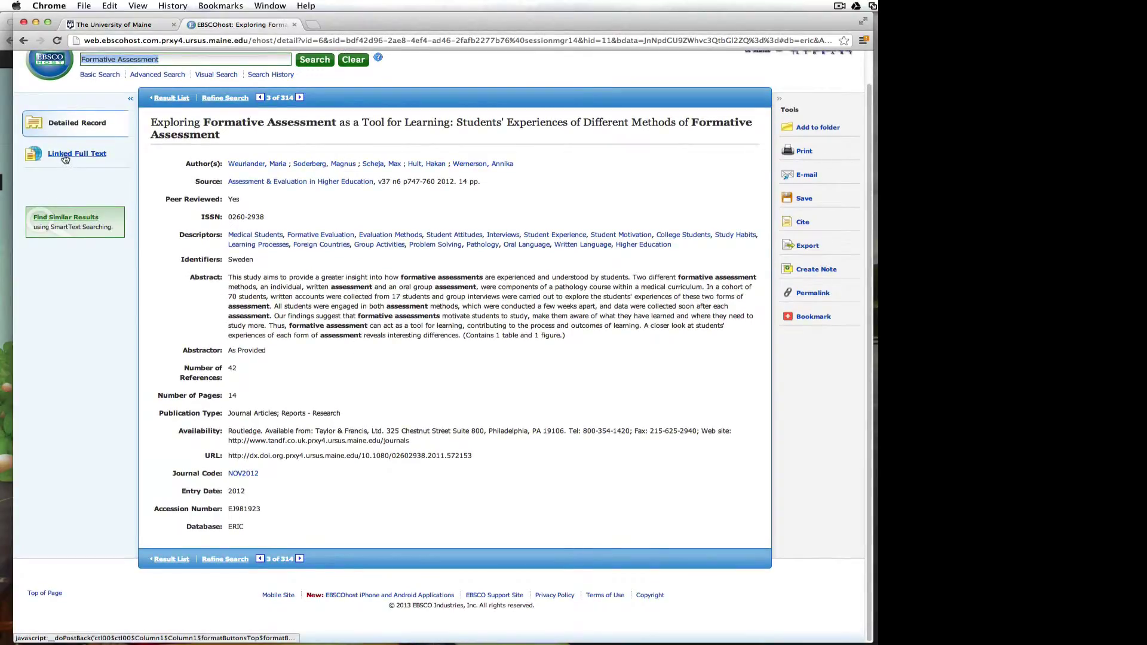
{"action": "left_click", "coordinate": [64, 156]}
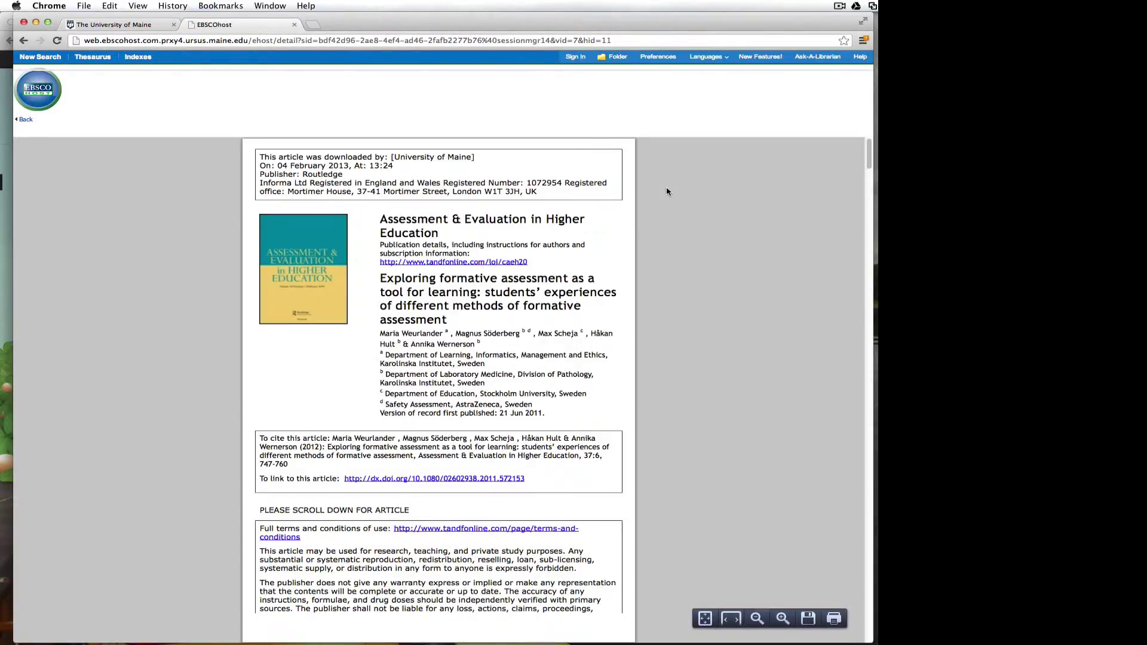
{"action": "scroll", "coordinate": [371, 426], "scroll_direction": "down", "scroll_amount": 15}
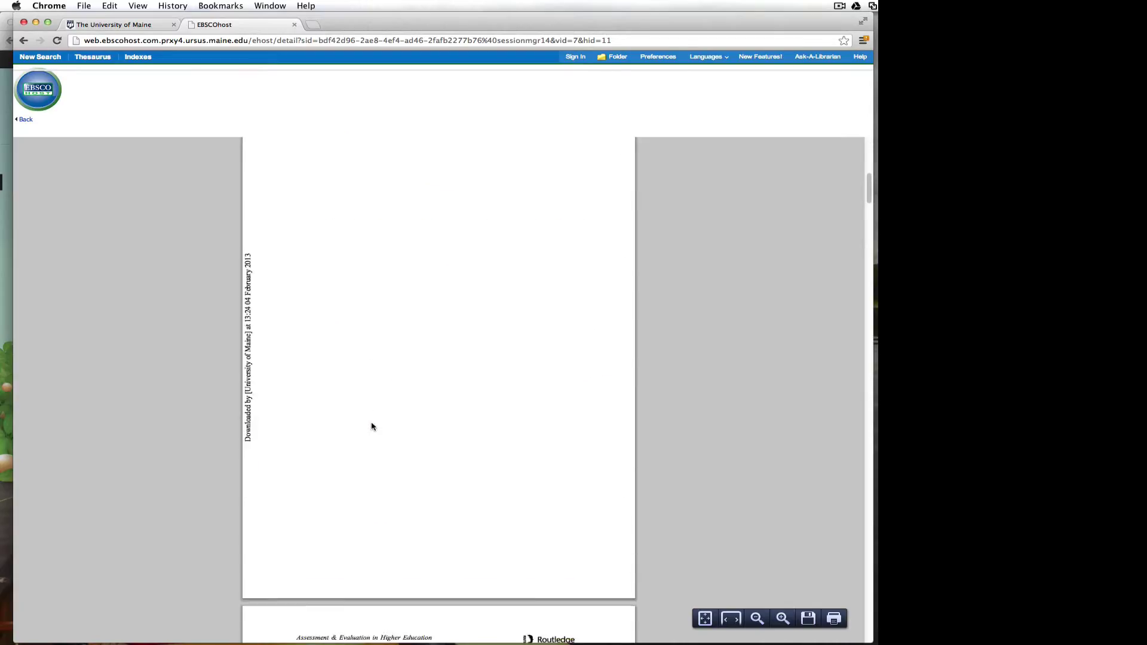
{"action": "scroll", "coordinate": [371, 426], "scroll_direction": "up", "scroll_amount": 15}
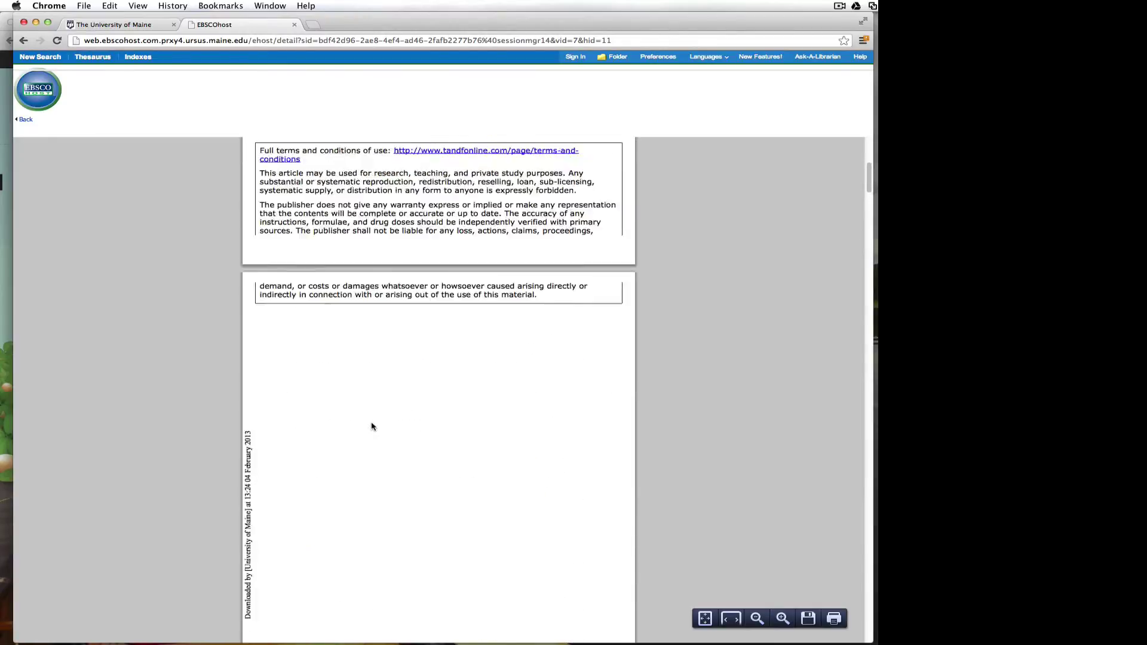